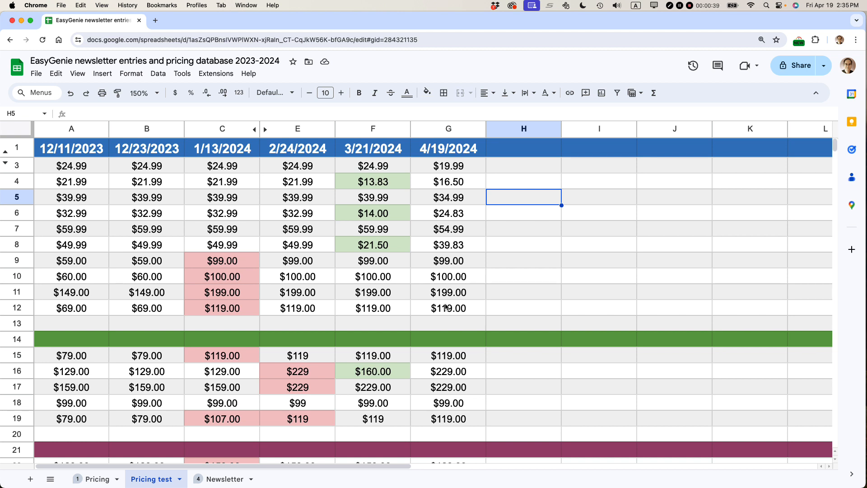
Delete the existing conditional formatting rule from the 4/19/2024 price column (column G).
click(432, 130)
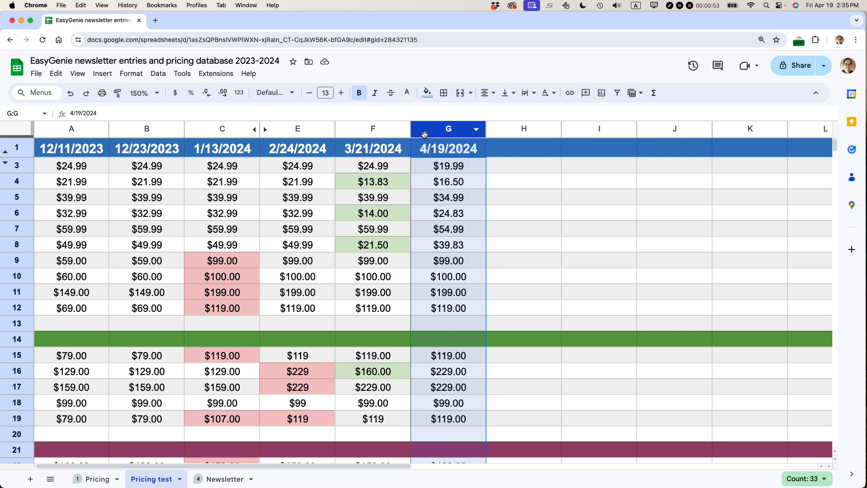
click(128, 76)
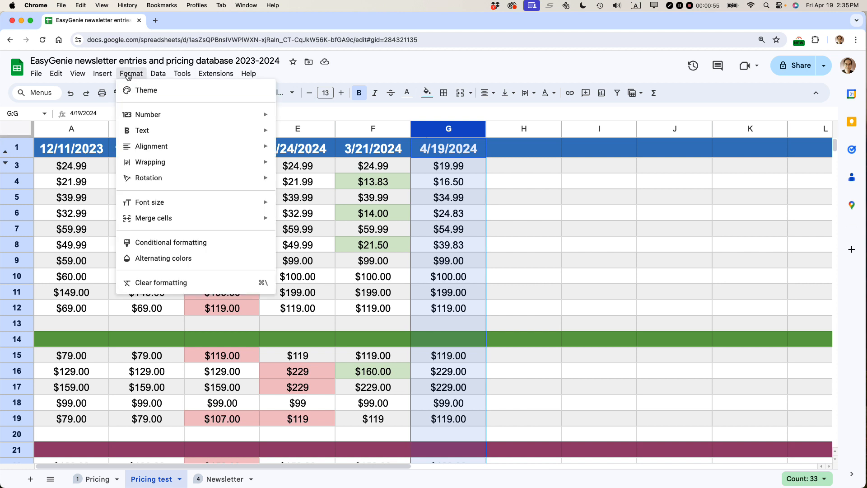
click(148, 243)
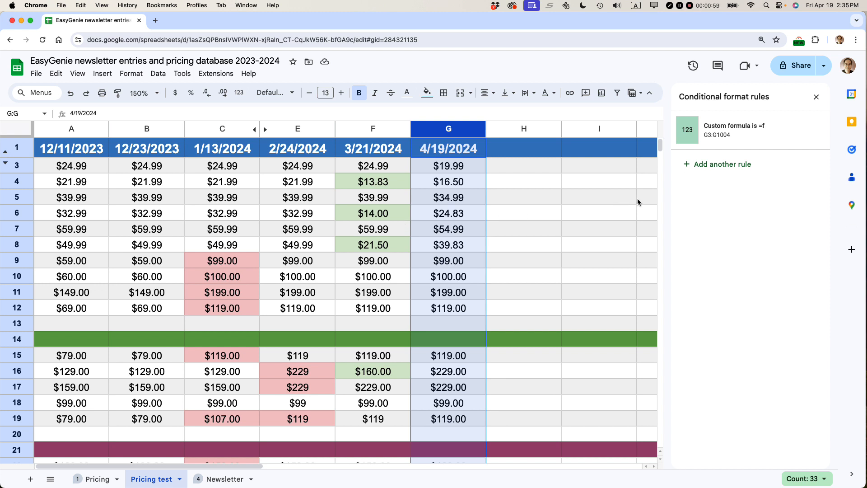
mouse_move(755, 135)
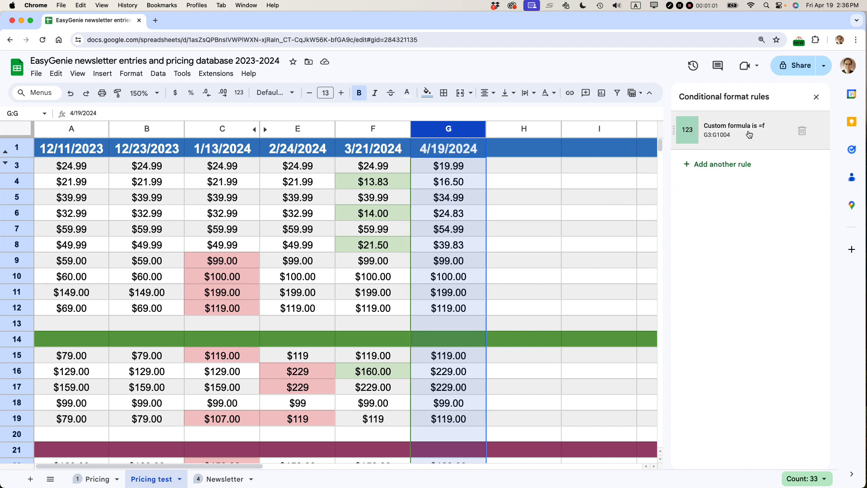
click(802, 131)
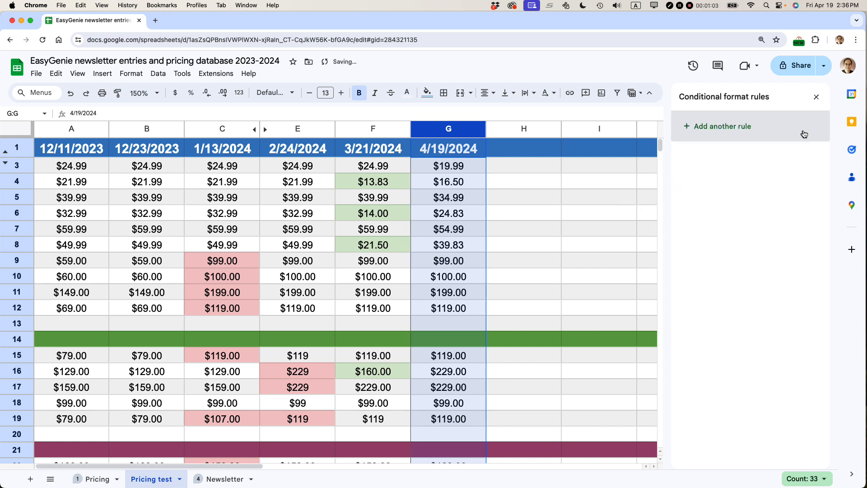
Start a new single-color conditional formatting rule for column G with the condition "Custom formula is".
click(715, 131)
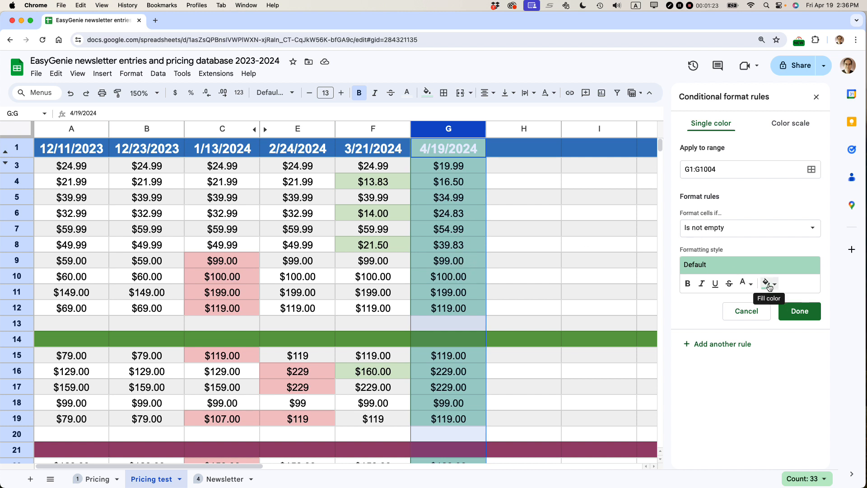
click(814, 231)
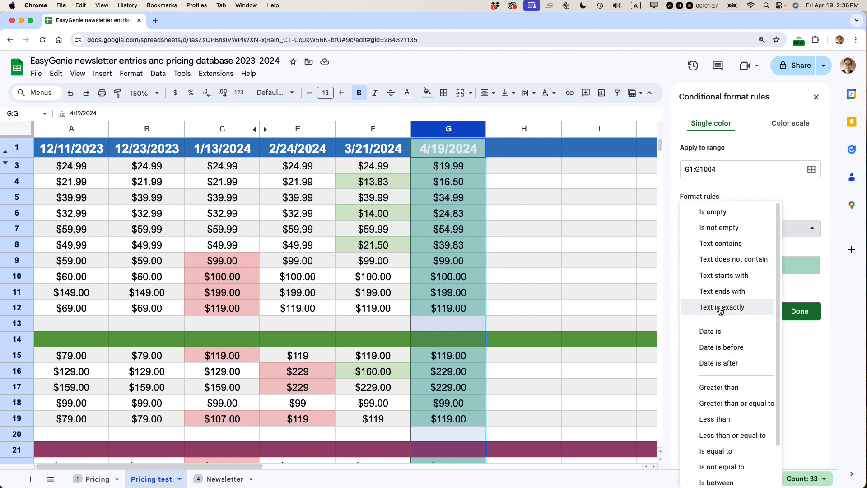
scroll(727, 343, down, 2)
click(729, 477)
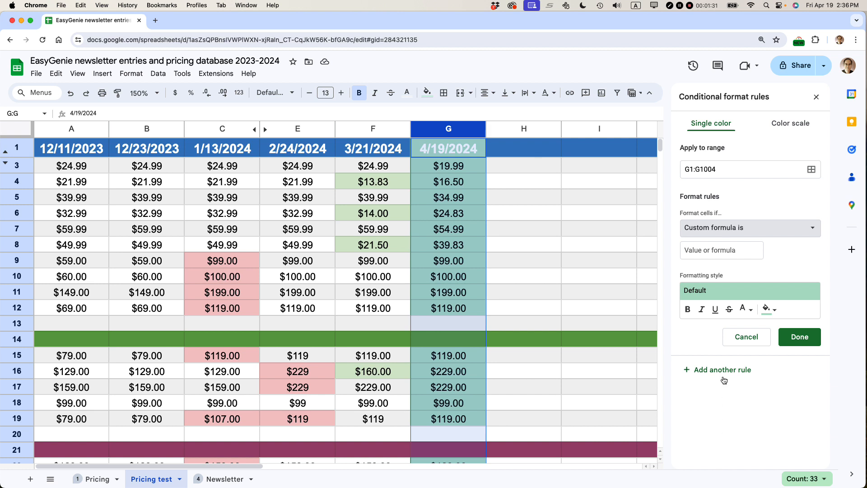
Enter the rule formula =G3<F3, save it with the default green style, and close the conditional formatting rules.
click(693, 250)
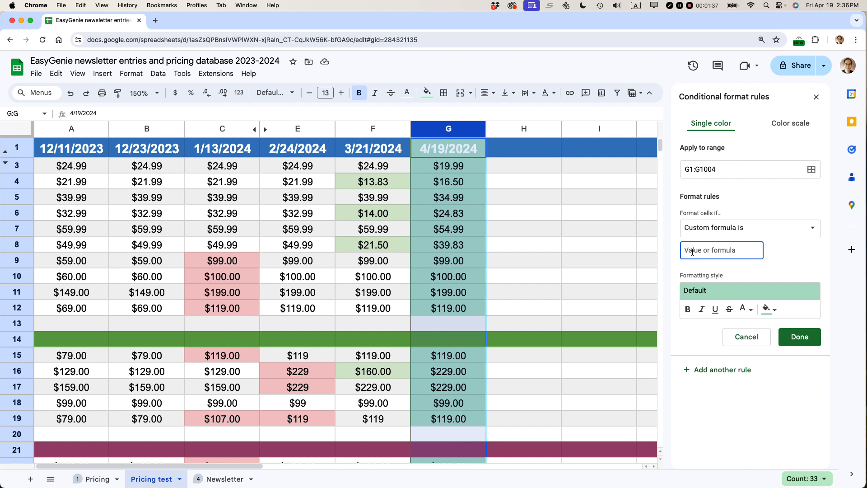
text(=)
text(G3)
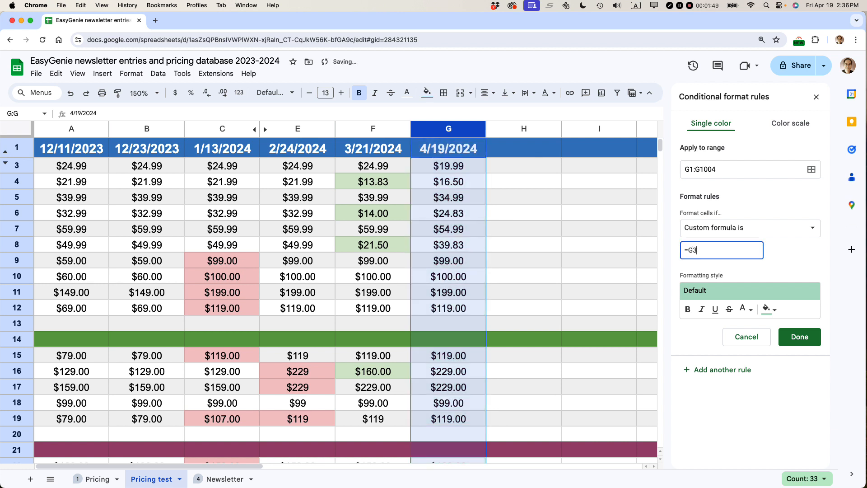
text(<)
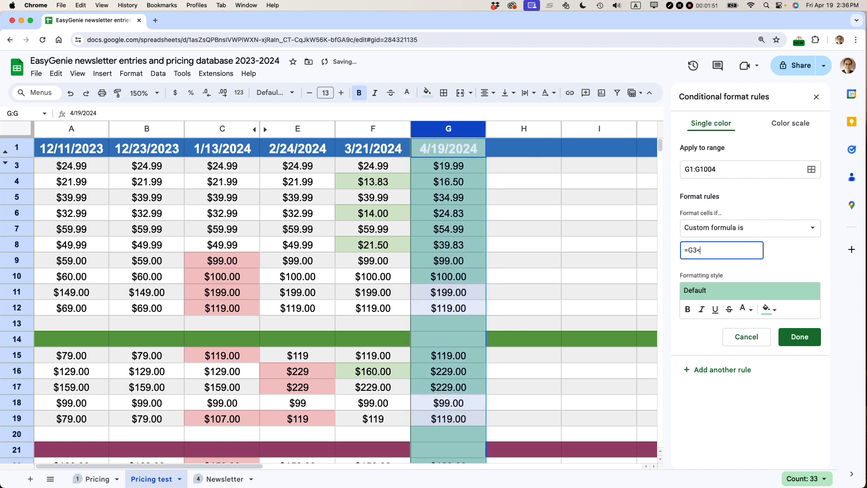
key(BackSpace)
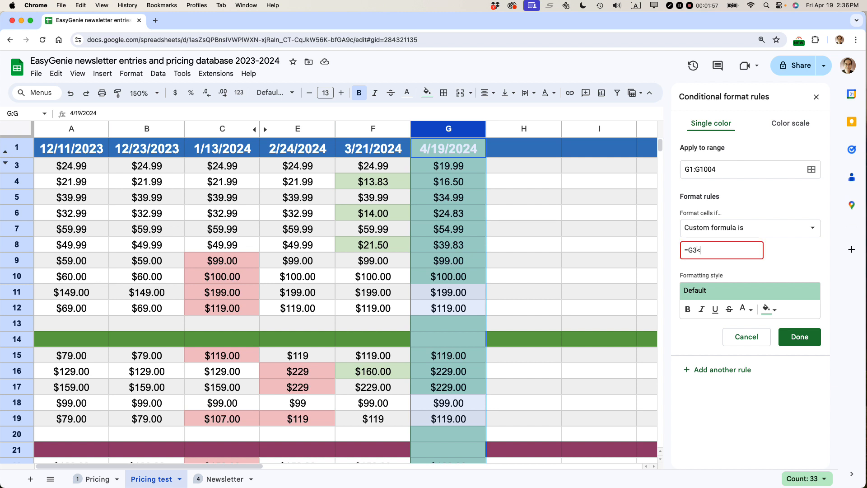
text(<F3)
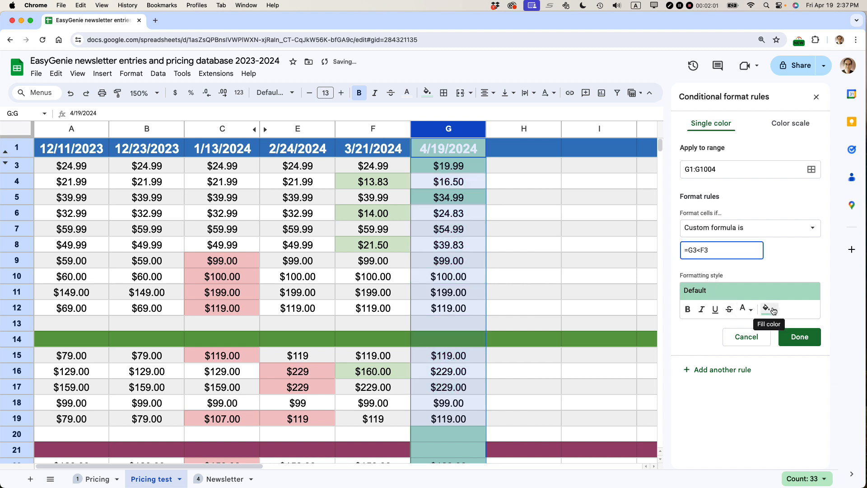
click(798, 338)
click(587, 314)
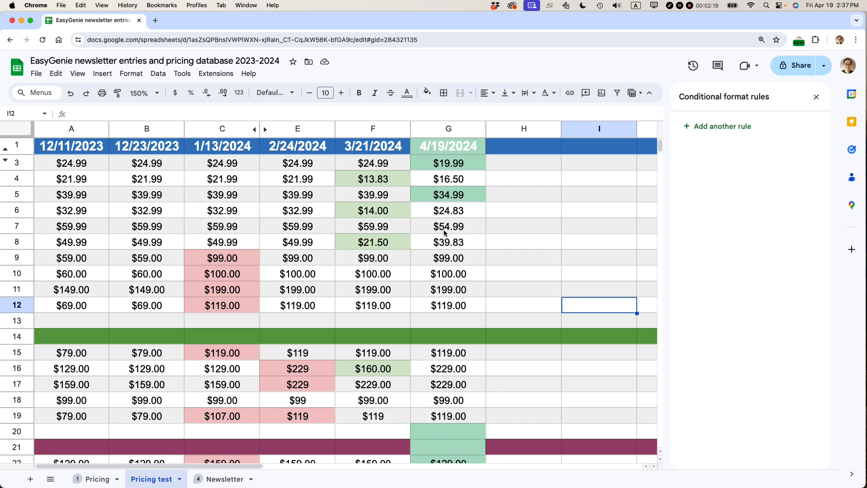
scroll(443, 230, down, 5)
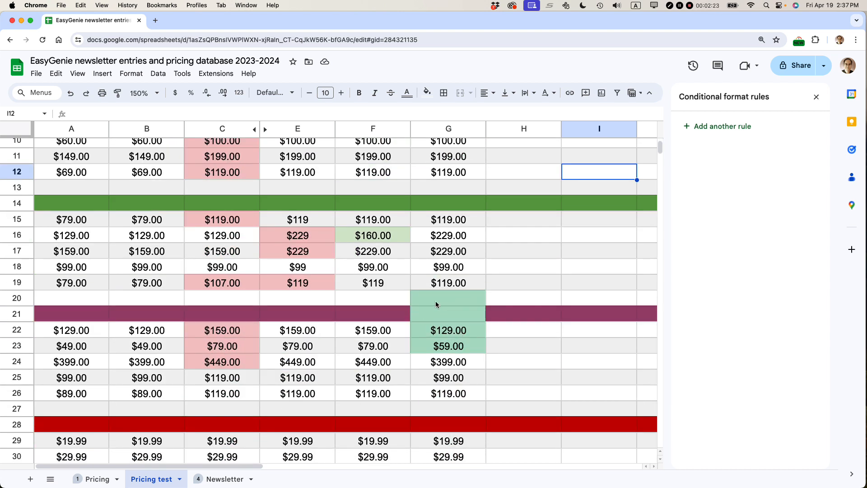
scroll(435, 299, up, 5)
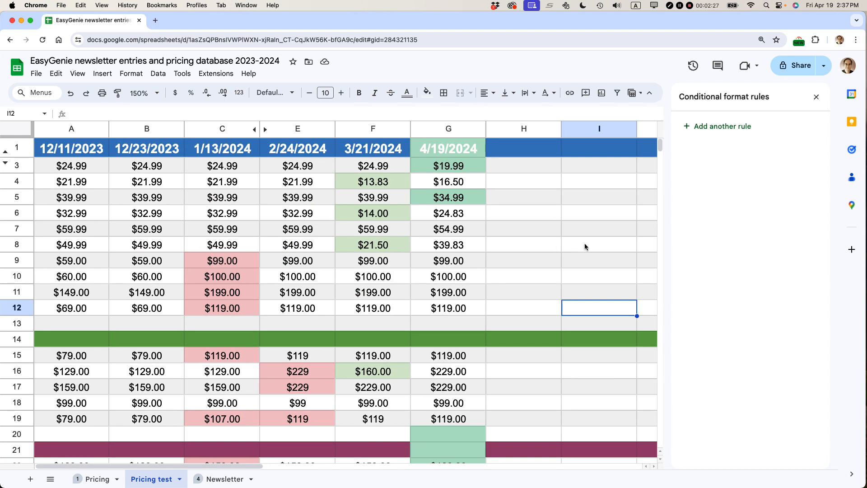
click(816, 96)
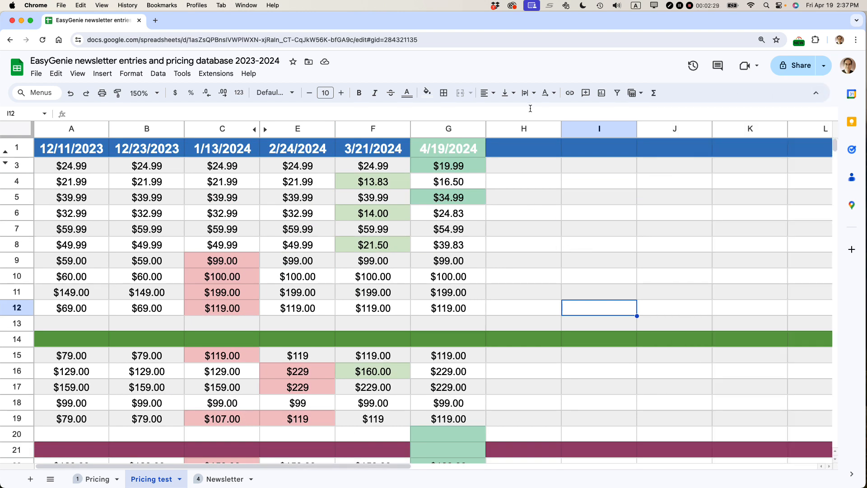
Reopen column G's =G3<F3 conditional formatting rule and change its range to G3:G1004.
click(420, 129)
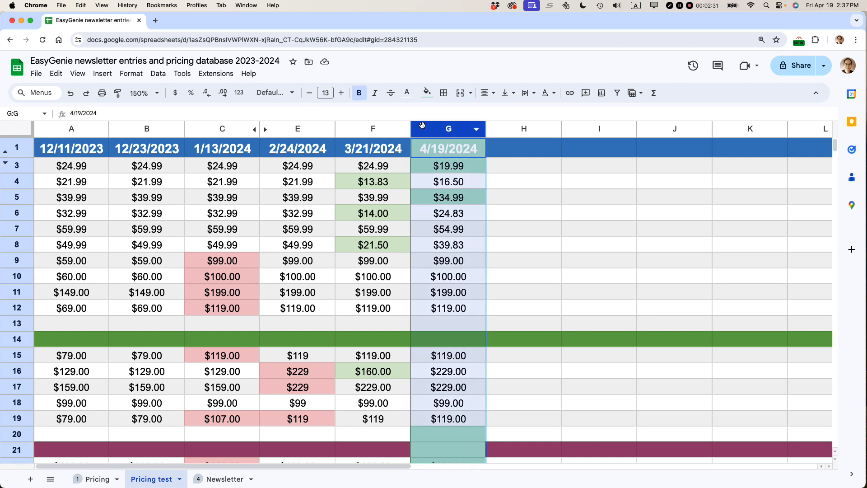
click(131, 74)
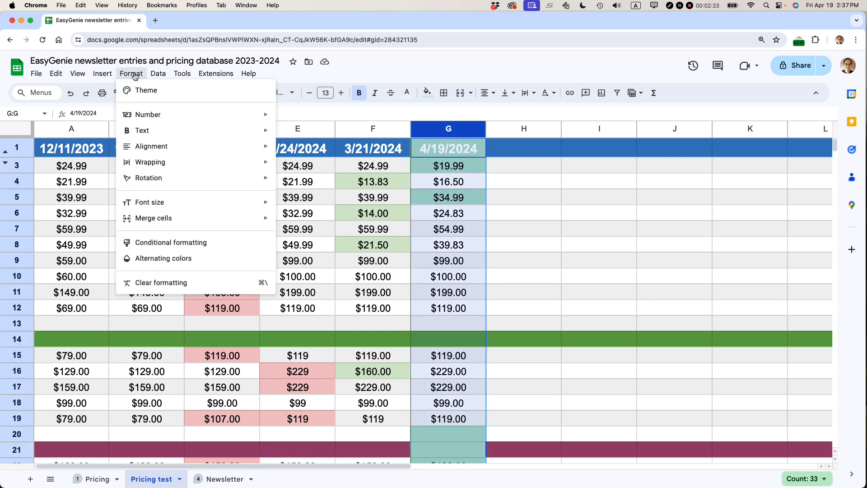
click(163, 242)
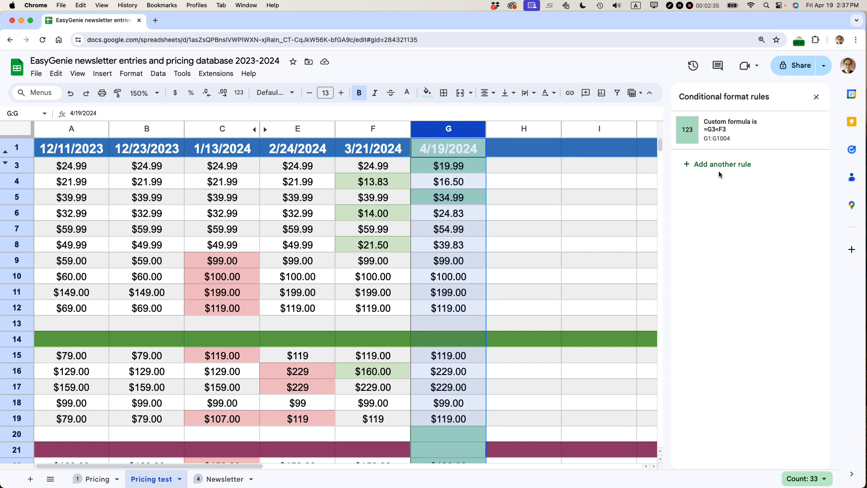
click(750, 134)
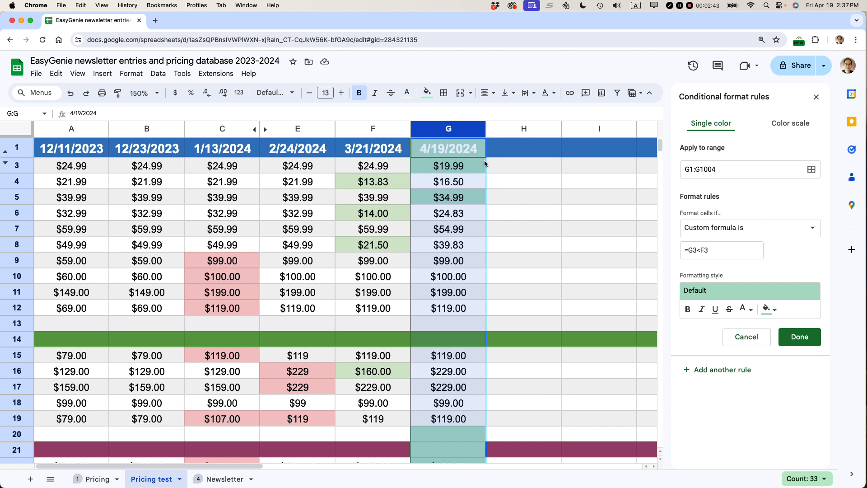
click(692, 170)
key(BackSpace)
text(3)
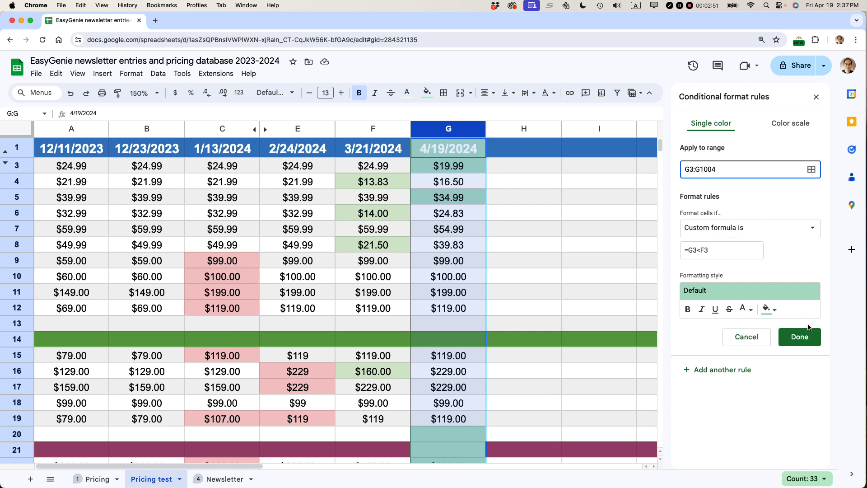
click(806, 340)
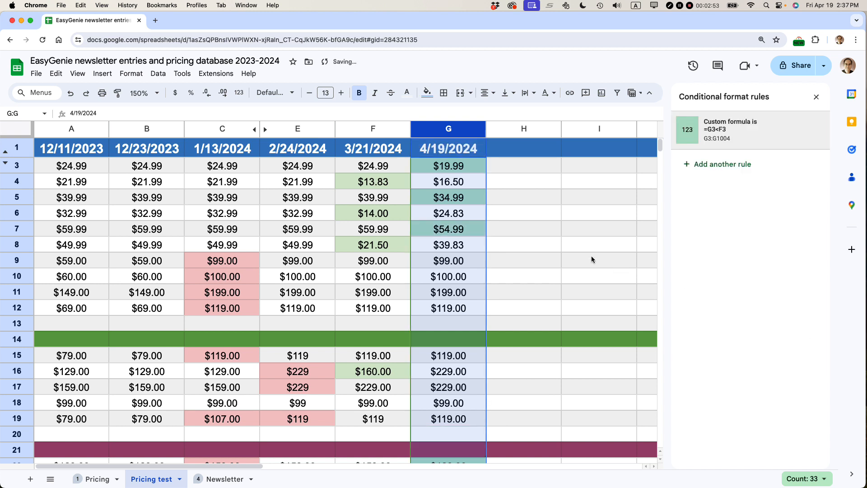
click(559, 260)
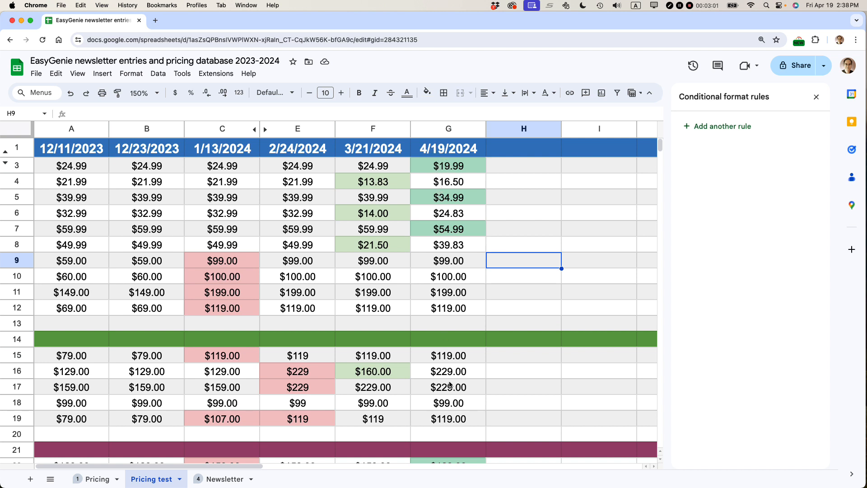
scroll(448, 366, down, 5)
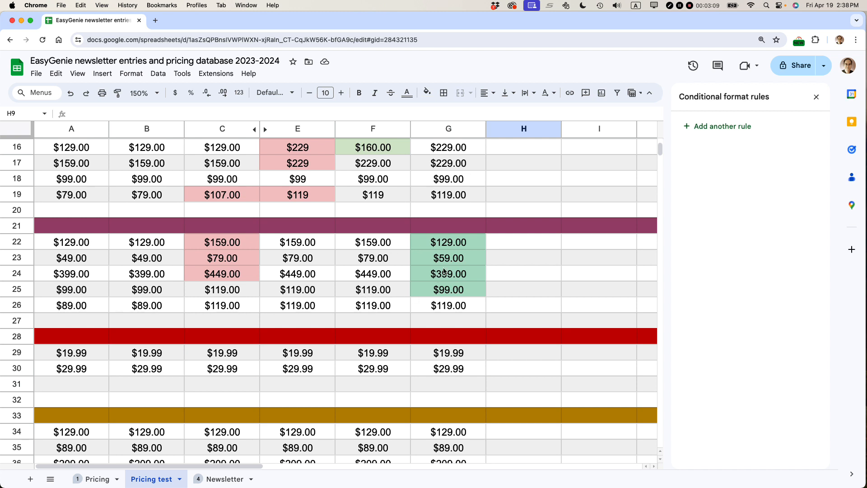
scroll(433, 267, up, 10)
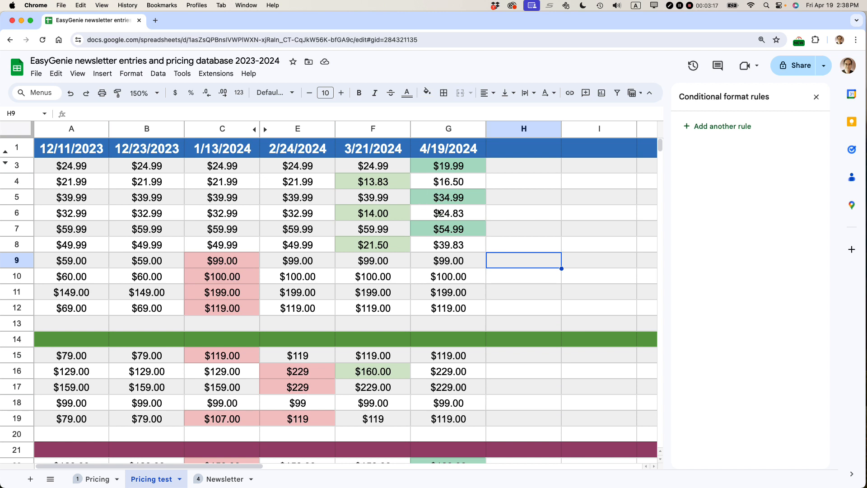
Add another conditional formatting rule for column G and set its range to G3:G1004.
click(438, 128)
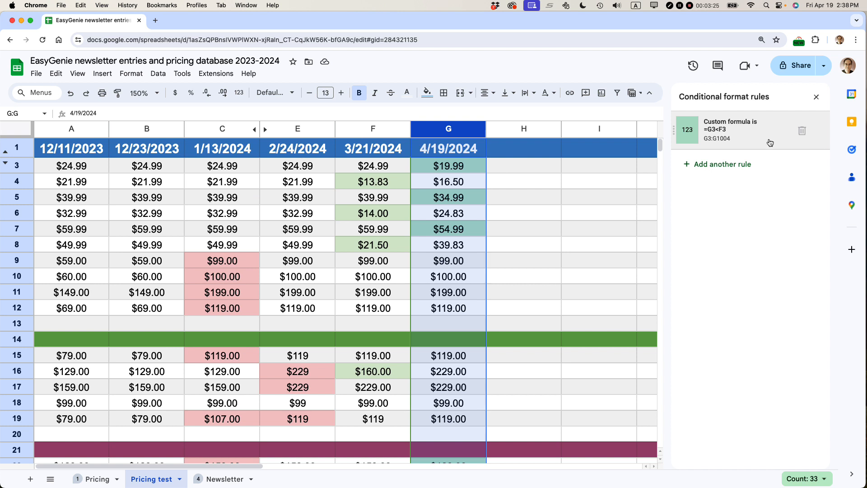
click(714, 165)
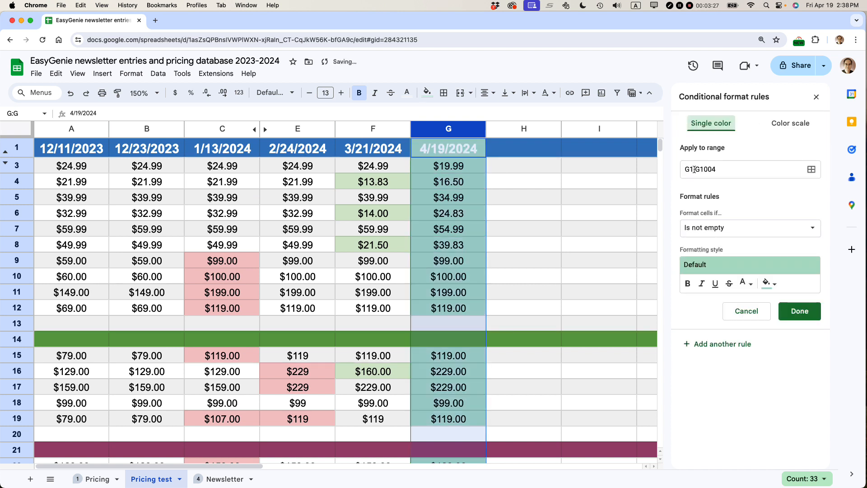
click(694, 169)
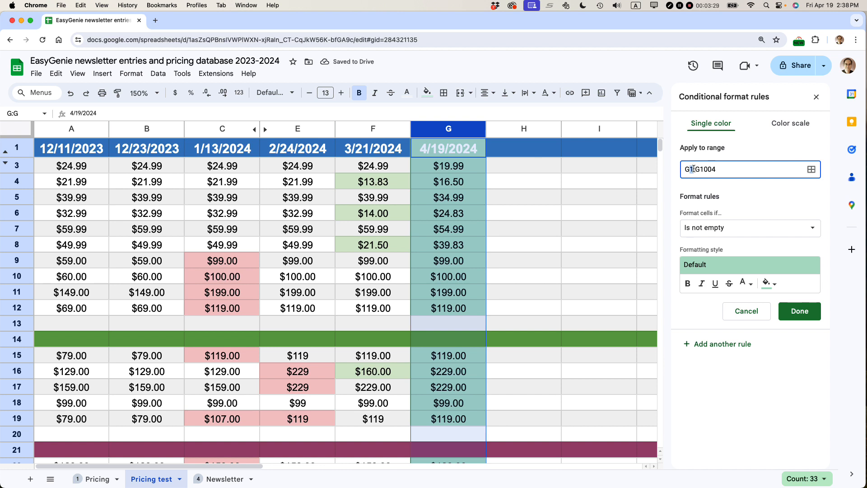
key(BackSpace)
text(3)
Set the new rule's condition to "Custom formula is" with the formula =G3>F3.
click(819, 232)
scroll(741, 429, down, 3)
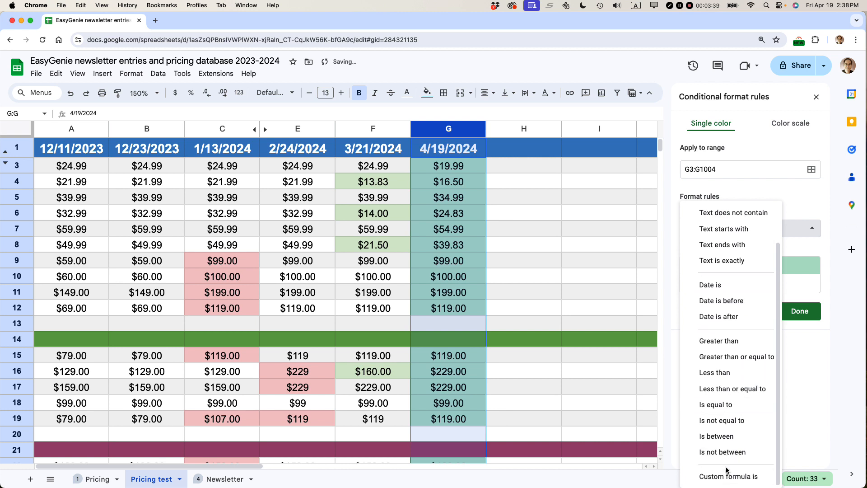
click(728, 471)
click(704, 249)
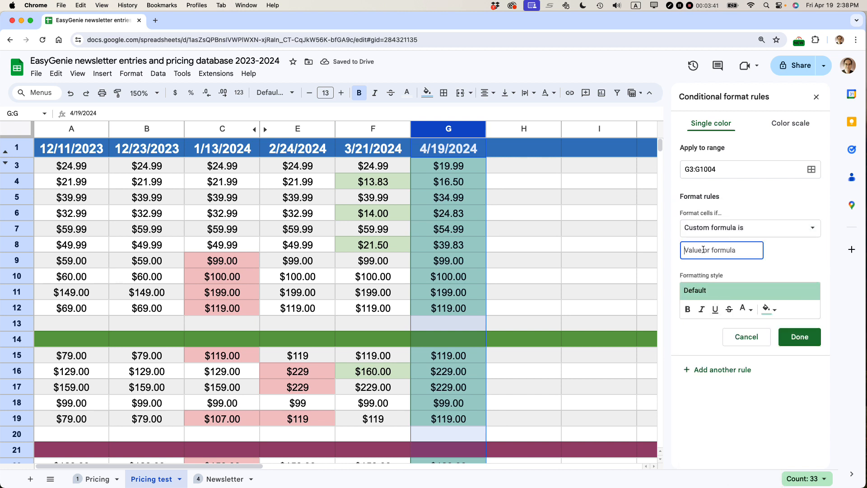
text(=G3)
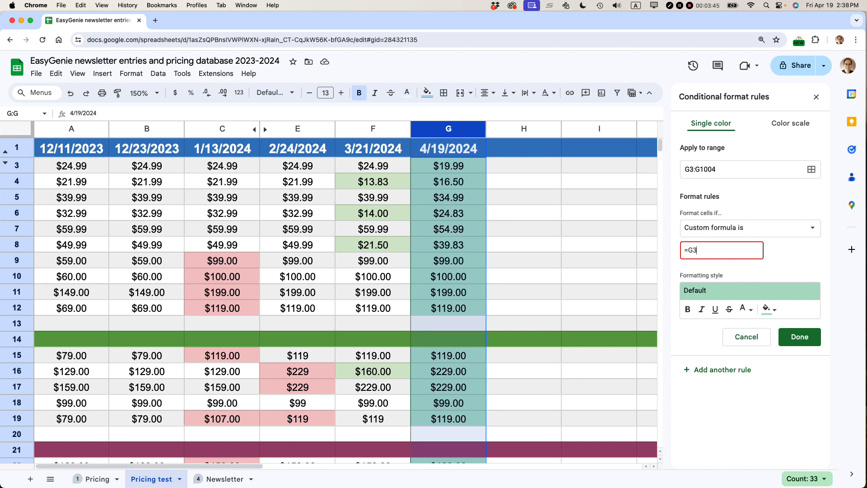
text(>)
text(F3)
Give the price-increase rule a light red fill color and save it.
click(775, 310)
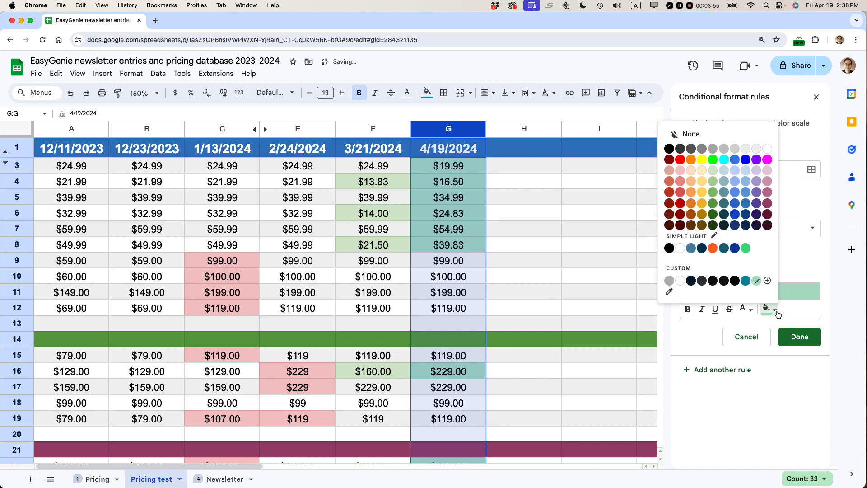
click(669, 170)
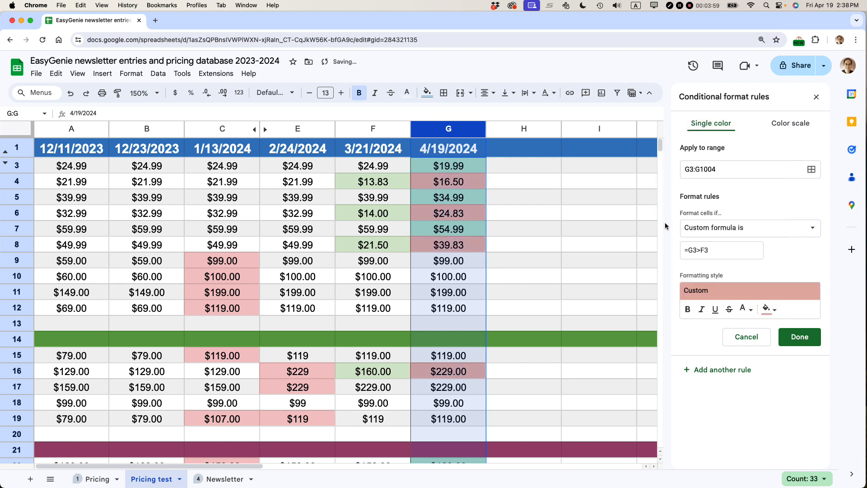
click(797, 337)
click(582, 293)
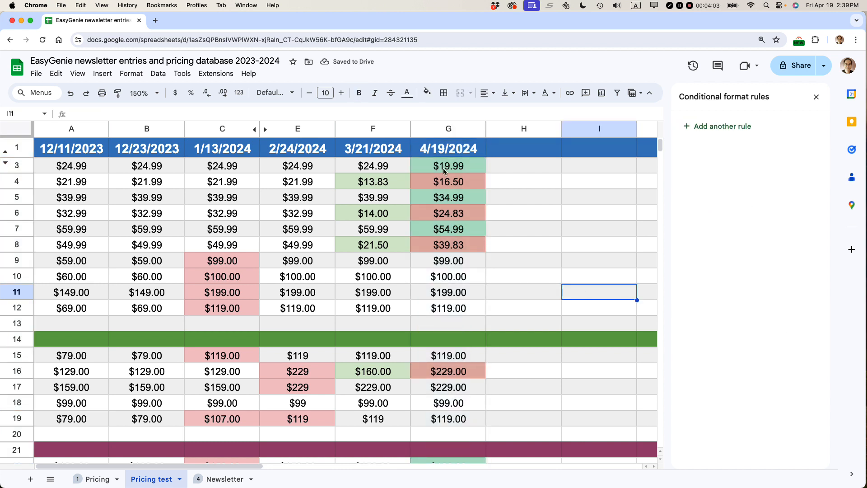
Check the highlighting in column G and switch to Safari to view the Google Workspace 5-Pack product page.
scroll(446, 343, down, 1)
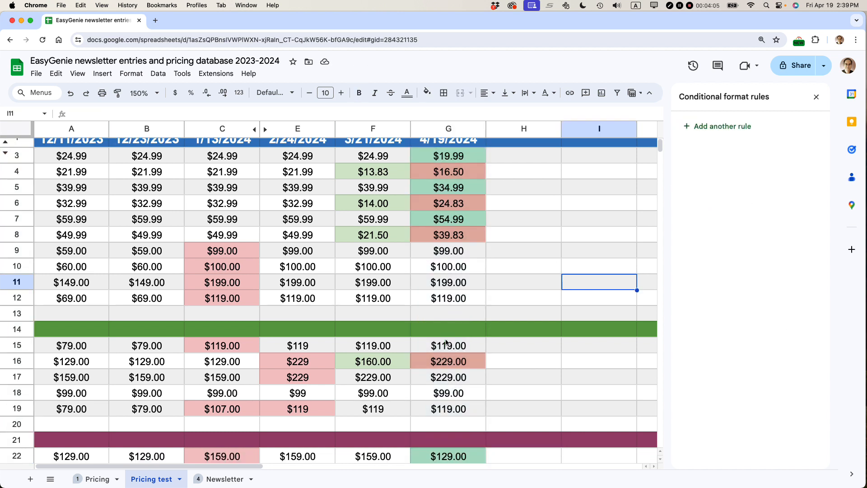
scroll(445, 280, up, 1)
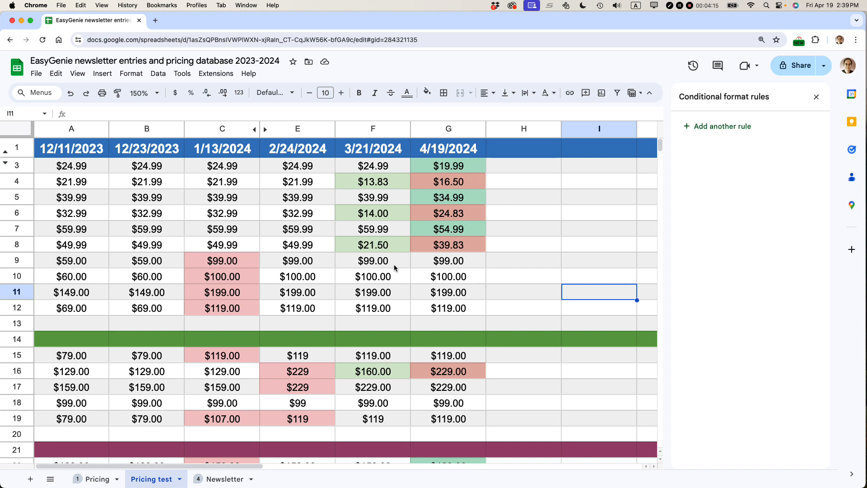
click(522, 197)
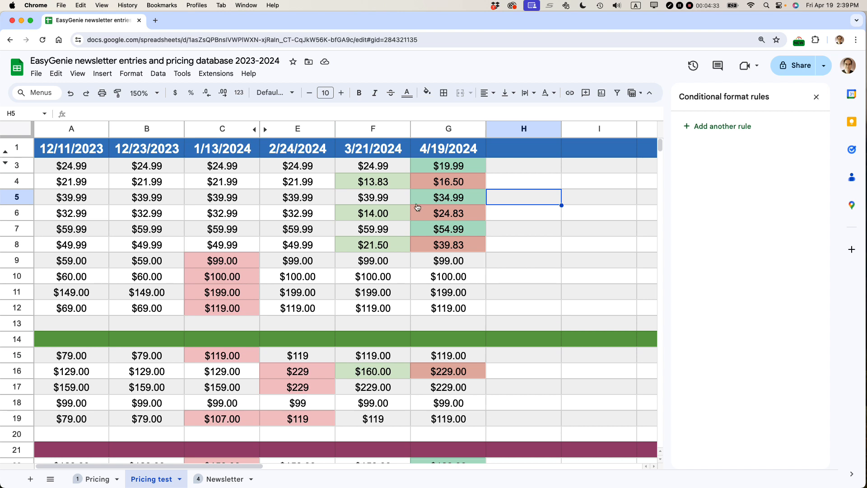
key(super+Tab)
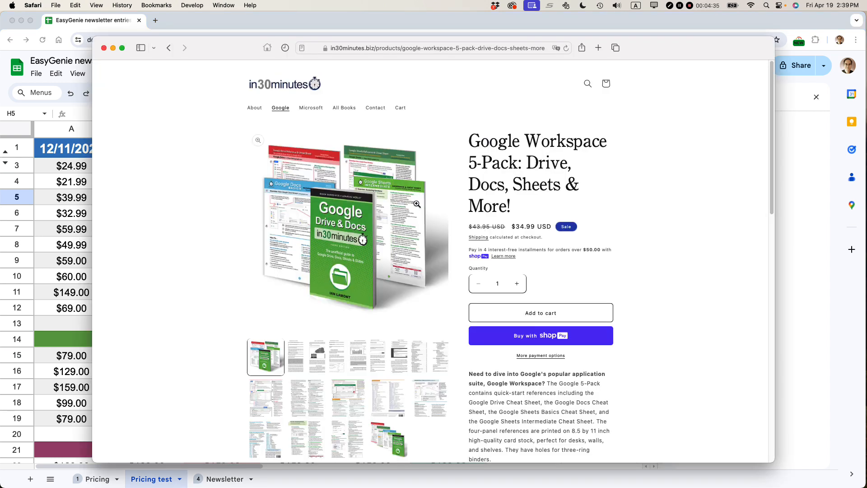